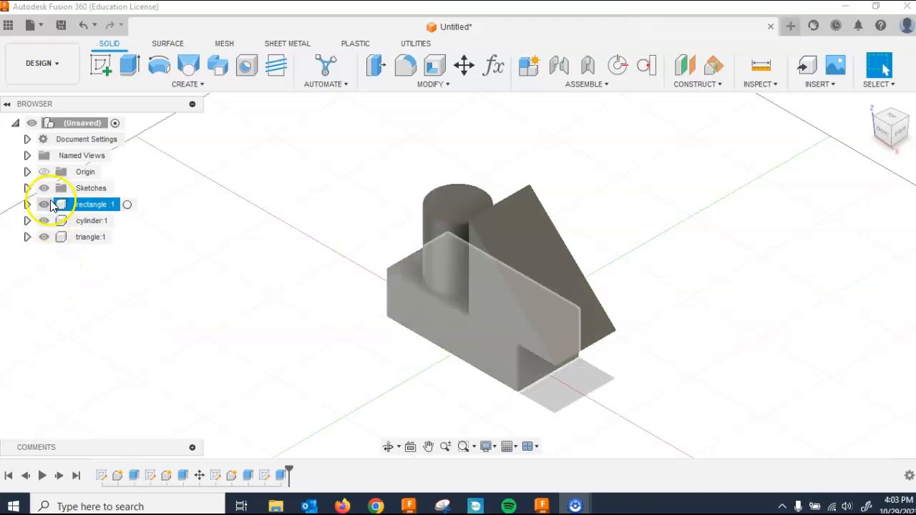
# - Hide the cylinder and triangle components, leaving only the rectangle component displayed
pyautogui.click(43, 225)
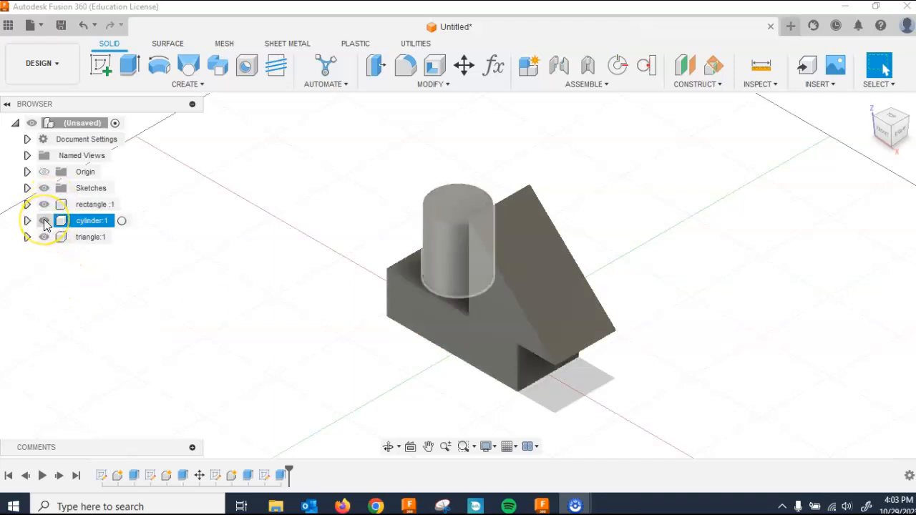
pyautogui.click(44, 222)
pyautogui.click(44, 238)
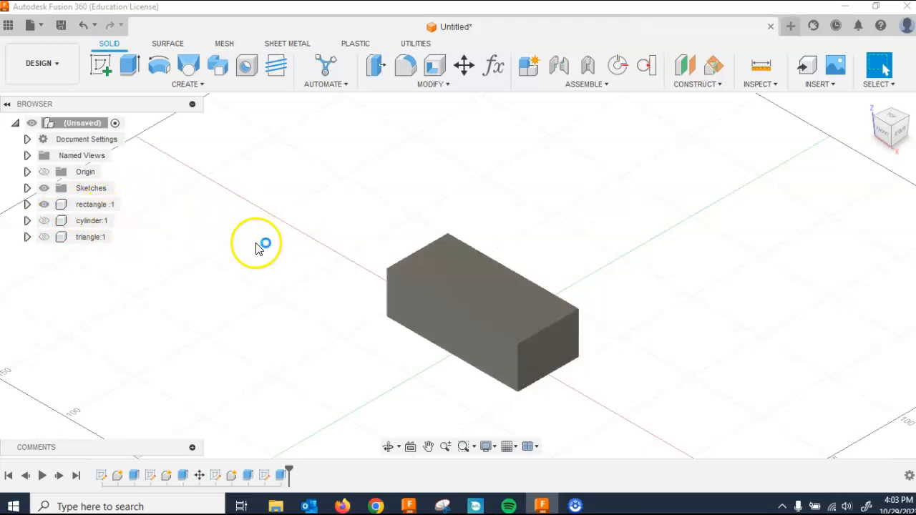
# - Review the operation choices offered by the Extrude command, including New Component
pyautogui.click(132, 70)
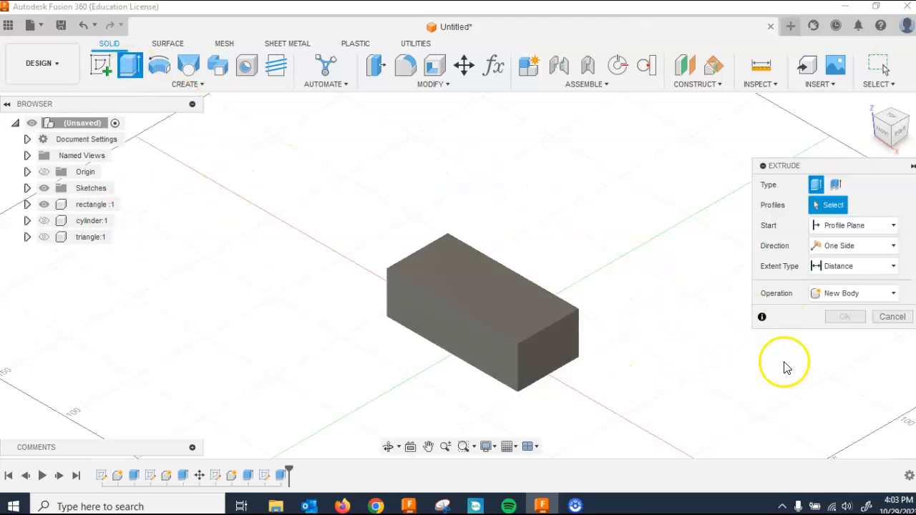
pyautogui.click(843, 295)
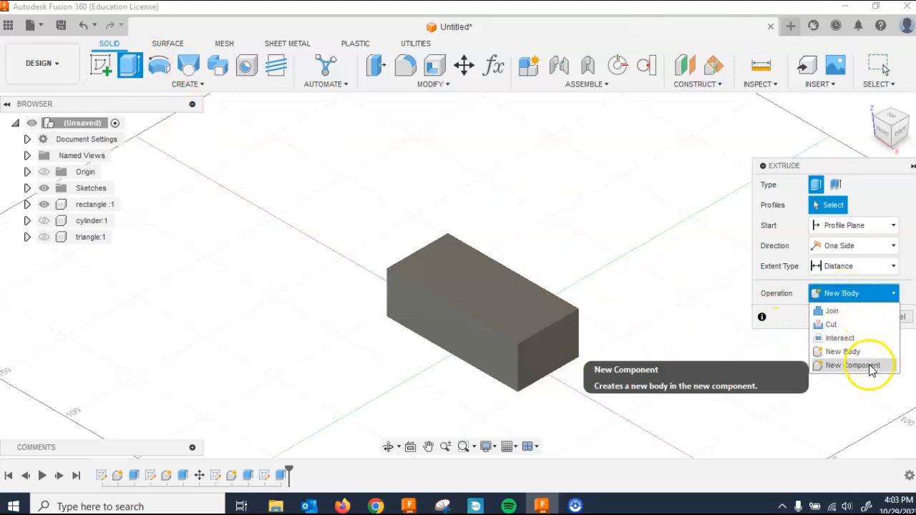
pyautogui.click(705, 320)
pyautogui.click(891, 317)
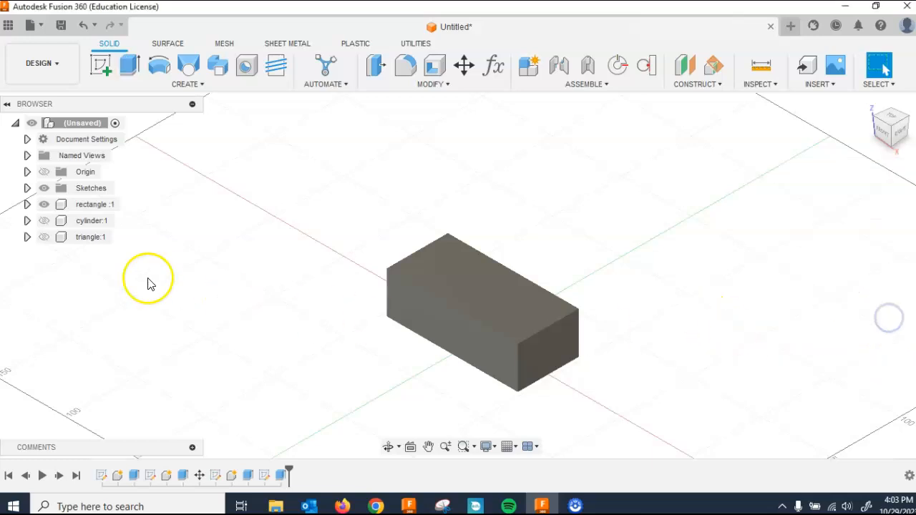
# - Show the cylinder and triangle components again
pyautogui.click(44, 221)
pyautogui.click(43, 237)
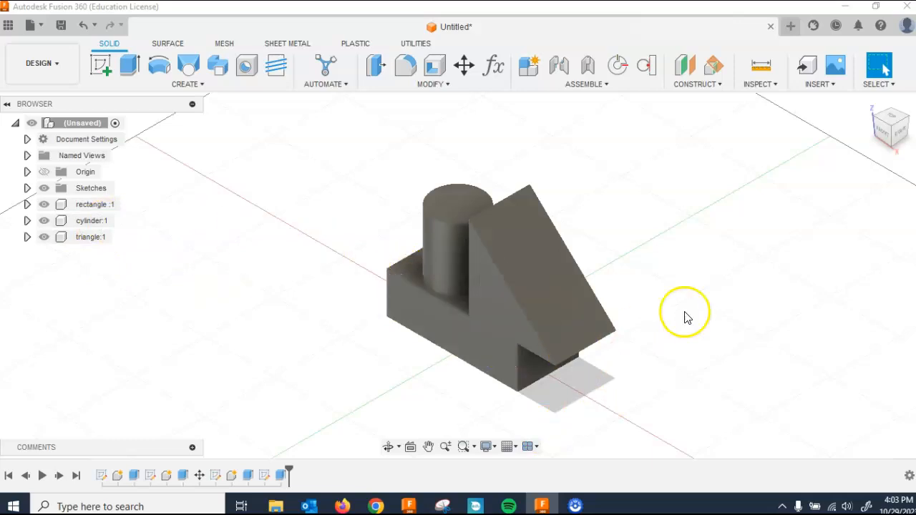
# - Try moving the cylinder's side face 20 mm along Z and rotating it -5 degrees about Y with Move/Copy
pyautogui.keyDown('shift'); pyautogui.moveTo(788, 259); pyautogui.dragTo(835, 194, button='middle'); pyautogui.keyUp('shift')
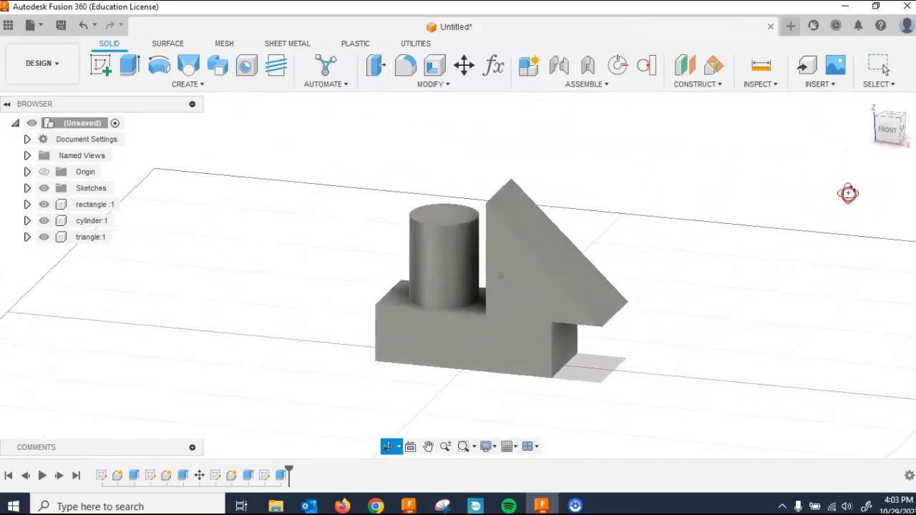
pyautogui.press('Escape')
pyautogui.click(438, 249)
pyautogui.click(466, 69)
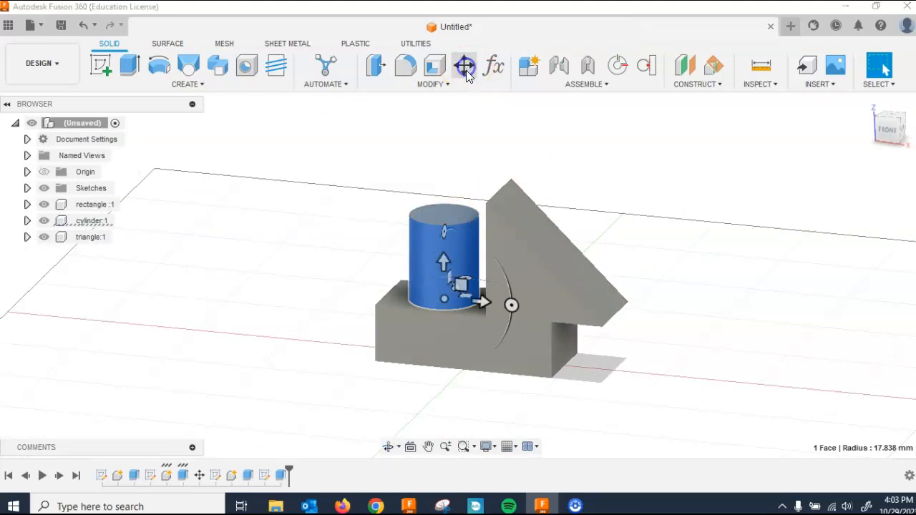
pyautogui.moveTo(443, 259); pyautogui.dragTo(466, 235)
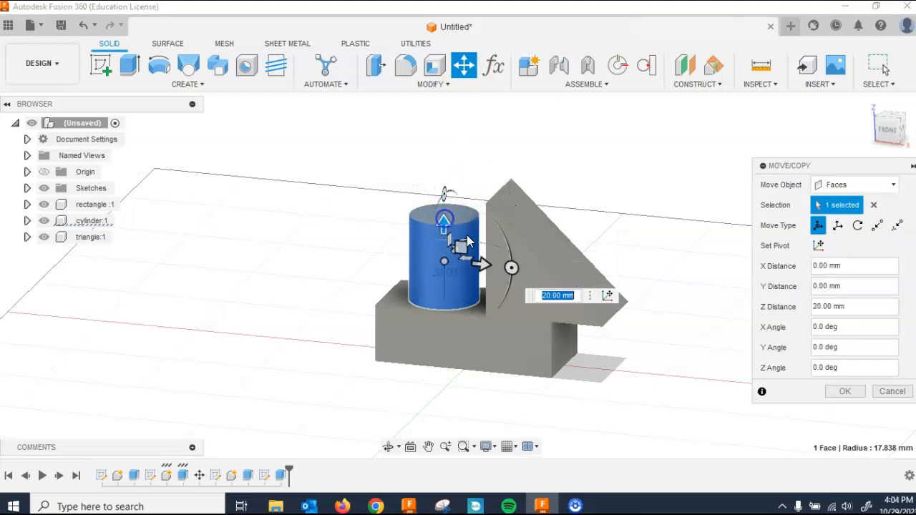
pyautogui.moveTo(506, 266); pyautogui.dragTo(526, 266)
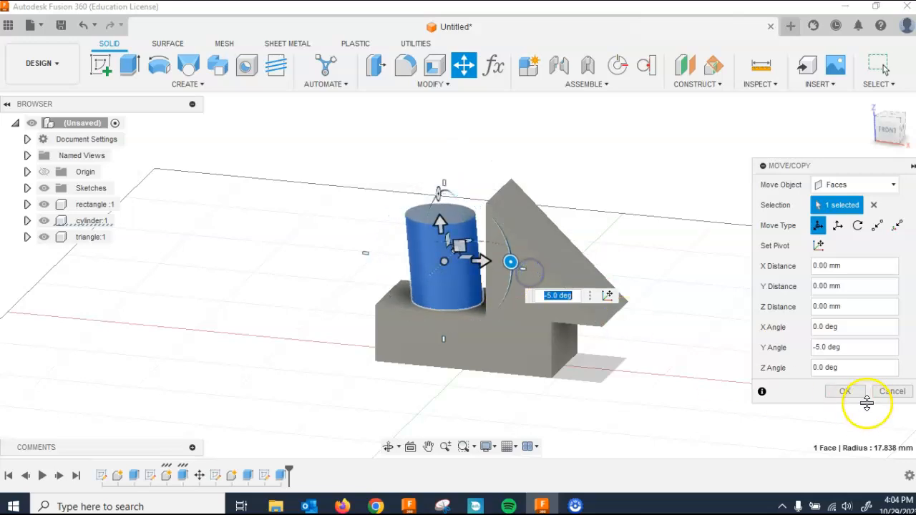
pyautogui.click(892, 391)
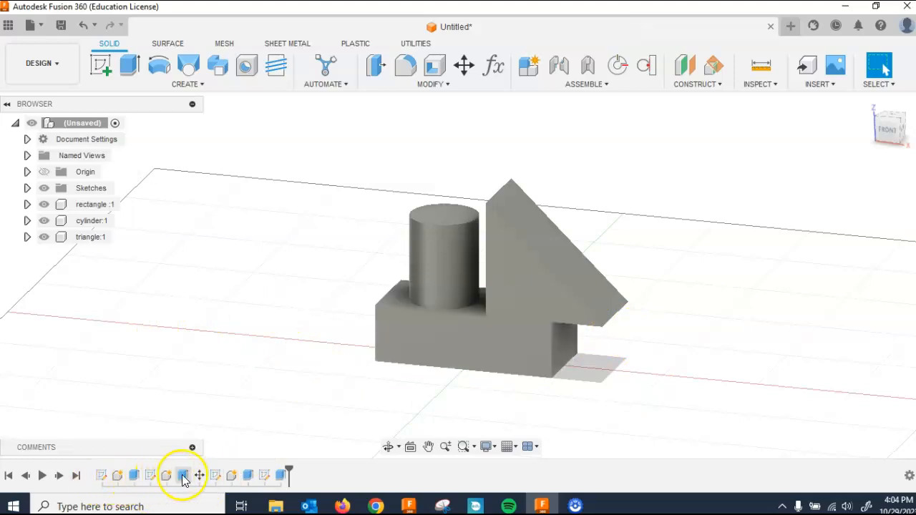
# - Hide the rectangle, cylinder and triangle components one by one
pyautogui.click(132, 477)
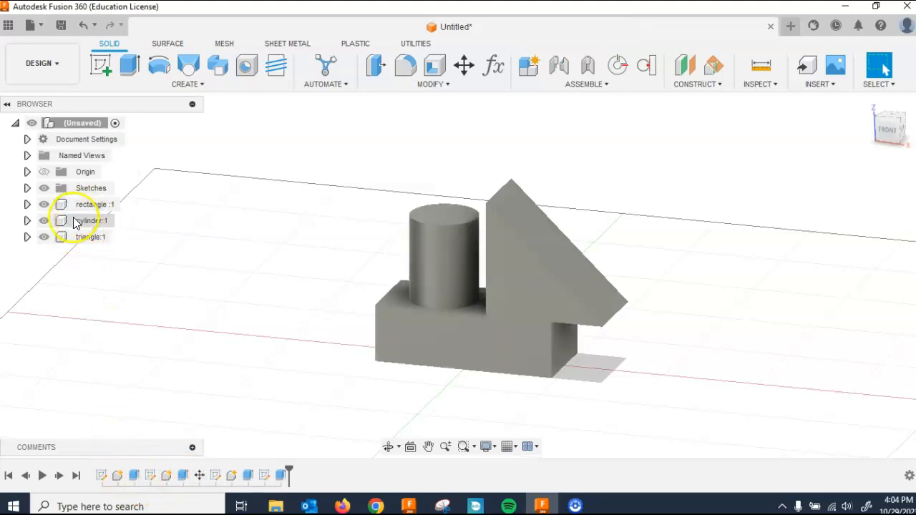
pyautogui.click(40, 204)
pyautogui.click(41, 205)
pyautogui.click(44, 220)
pyautogui.click(43, 220)
pyautogui.click(44, 235)
pyautogui.click(44, 237)
pyautogui.click(45, 237)
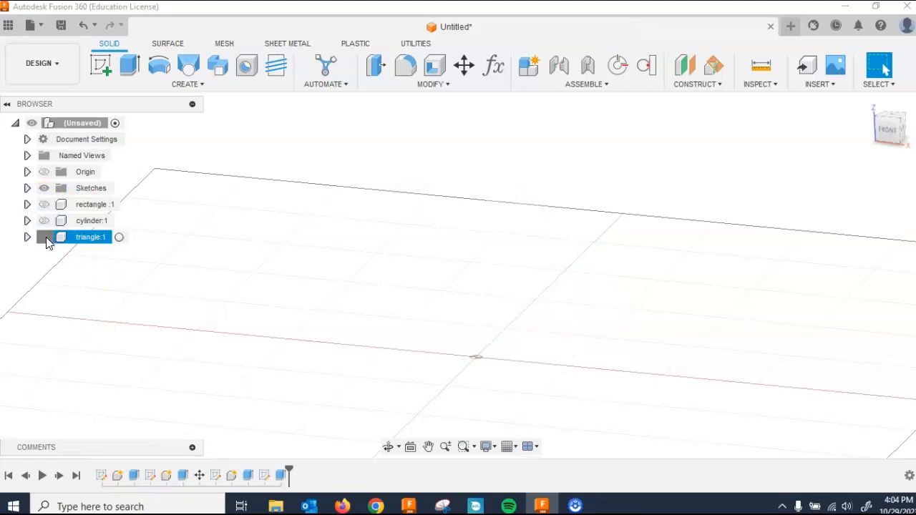
# - Restore the visibility of the triangle, cylinder and rectangle components
pyautogui.click(45, 237)
pyautogui.click(45, 221)
pyautogui.click(46, 221)
pyautogui.click(44, 204)
pyautogui.click(44, 204)
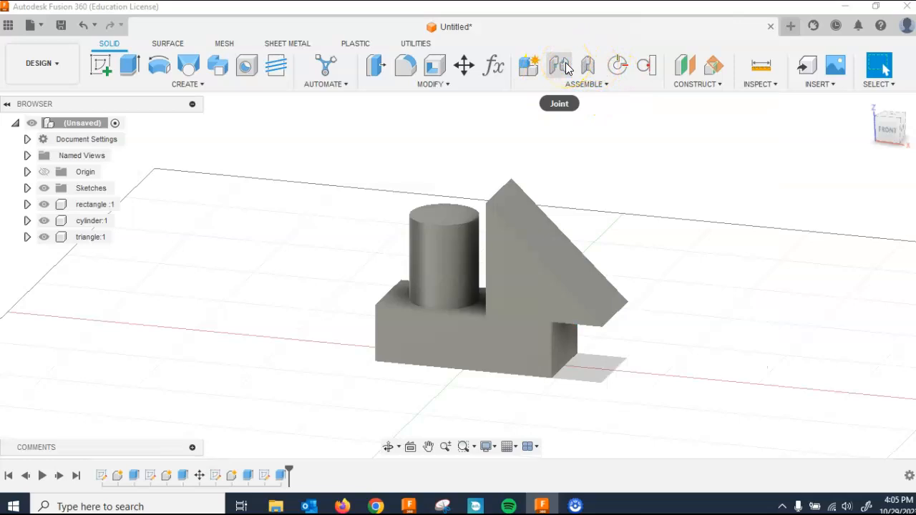
# - Begin a joint that snaps the centre of the cylinder's top face to the centre of the rectangle block's left end face
pyautogui.click(565, 67)
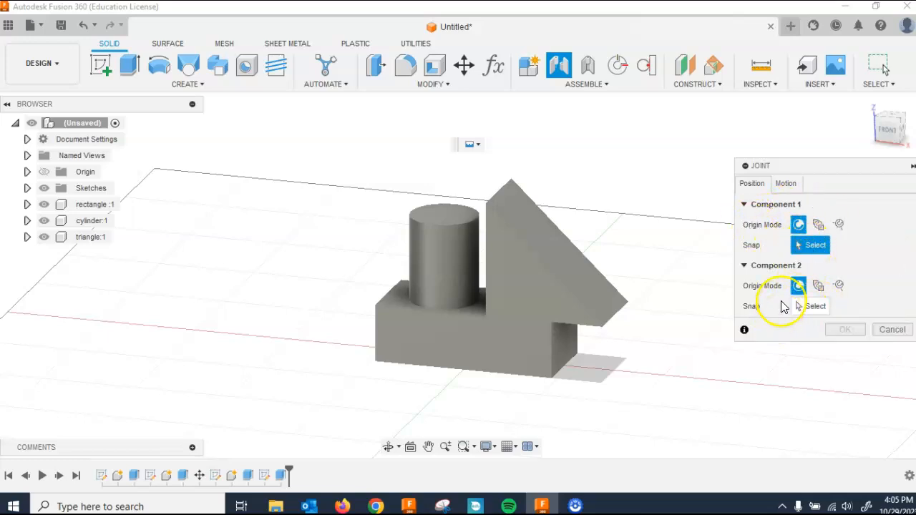
pyautogui.click(787, 184)
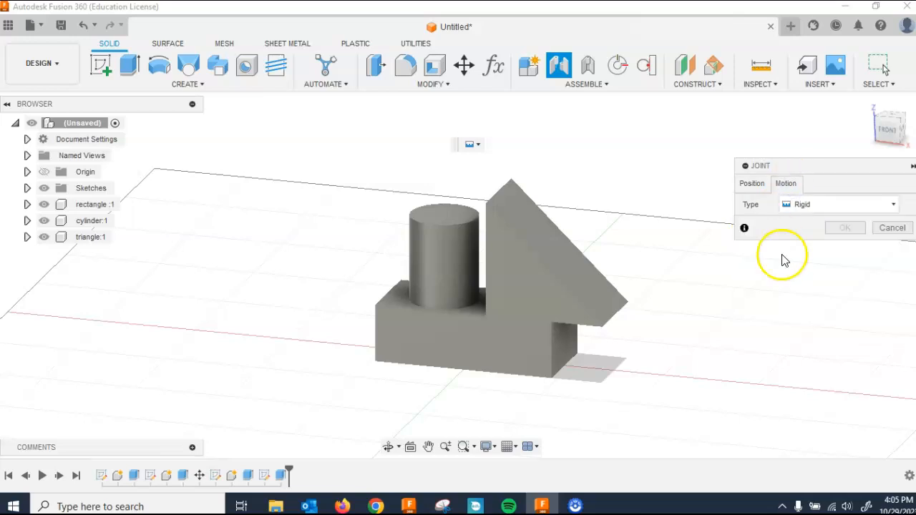
pyautogui.click(753, 184)
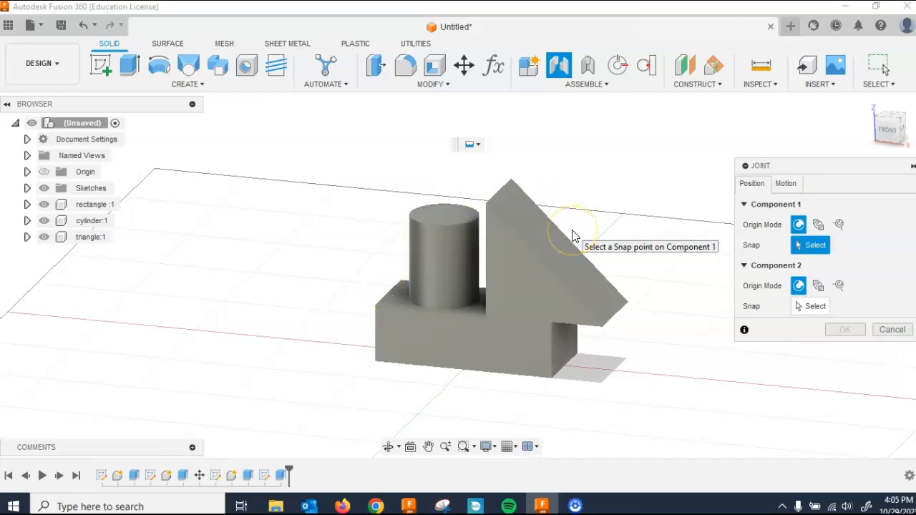
pyautogui.click(443, 215)
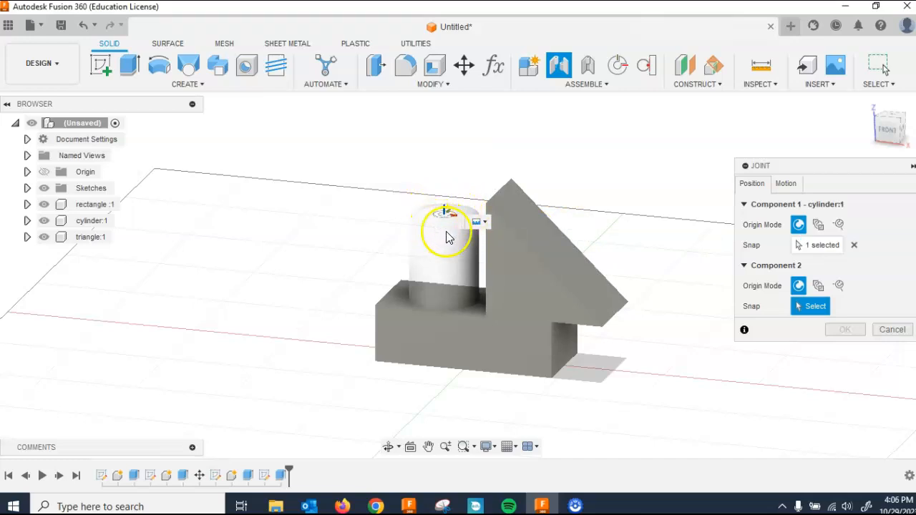
pyautogui.keyDown('shift'); pyautogui.moveTo(589, 401); pyautogui.dragTo(716, 372, button='middle'); pyautogui.keyUp('shift')
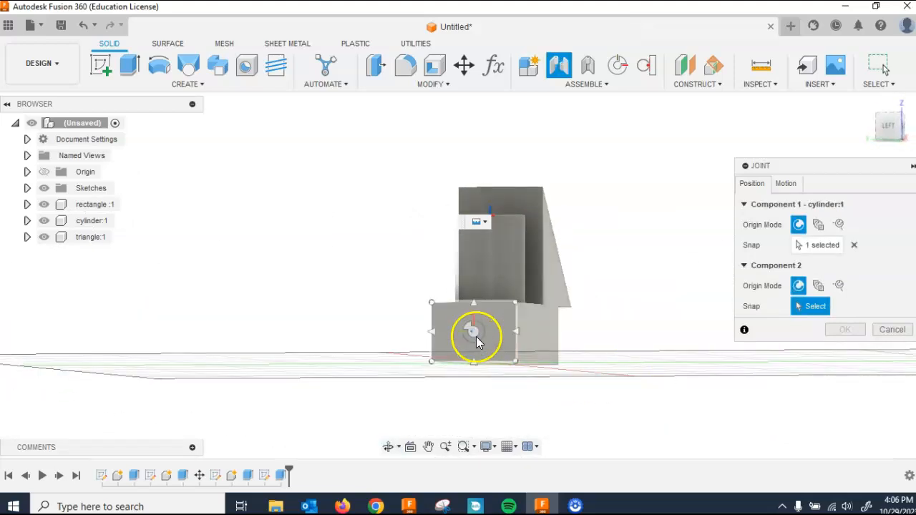
pyautogui.click(473, 333)
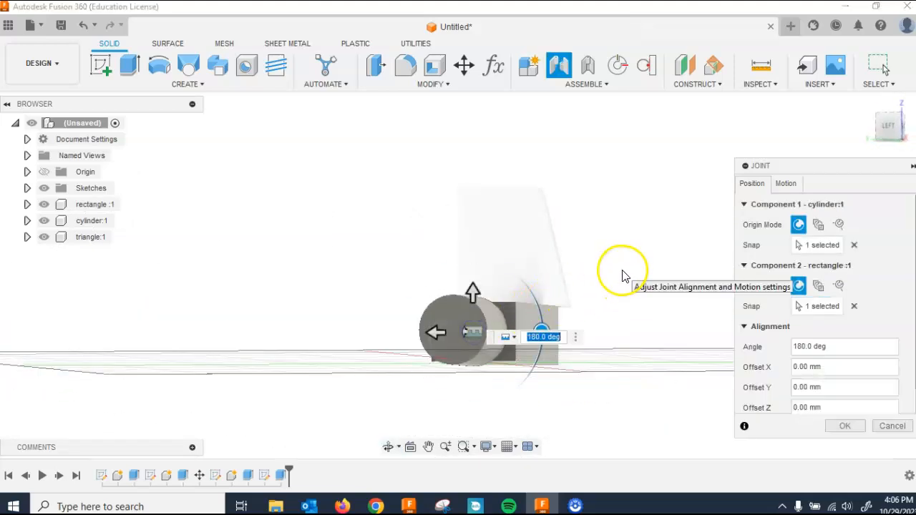
# - Set the cylinder-to-rectangle joint to Rigid with a 180 degree angle and 0 mm offsets, and create it
pyautogui.keyDown('shift'); pyautogui.moveTo(622, 276); pyautogui.dragTo(521, 297, button='middle'); pyautogui.keyUp('shift')
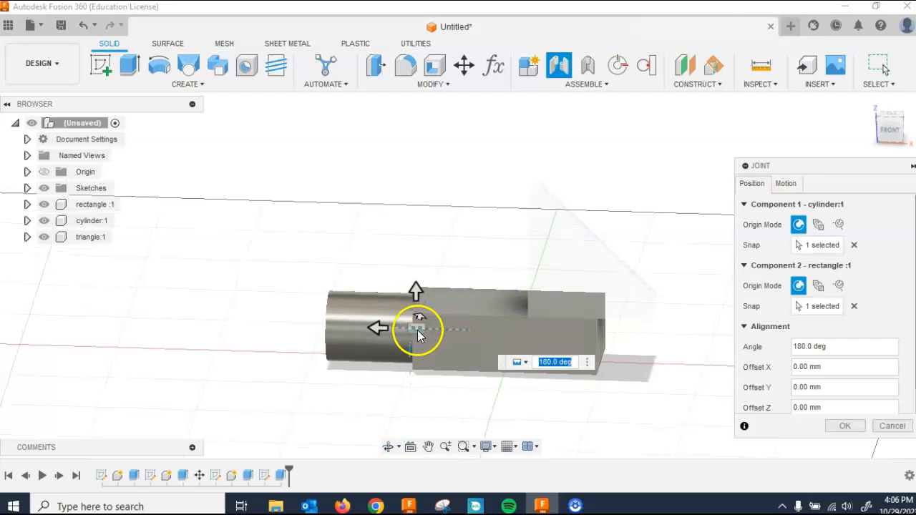
pyautogui.click(521, 362)
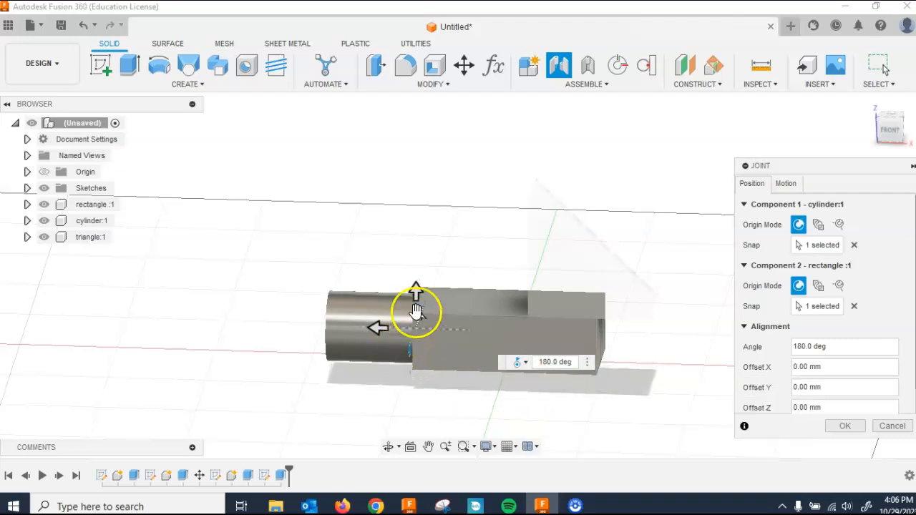
pyautogui.moveTo(415, 293)
pyautogui.mouseDown()
pyautogui.moveTo(416, 318)
pyautogui.moveTo(418, 296)
pyautogui.mouseUp()
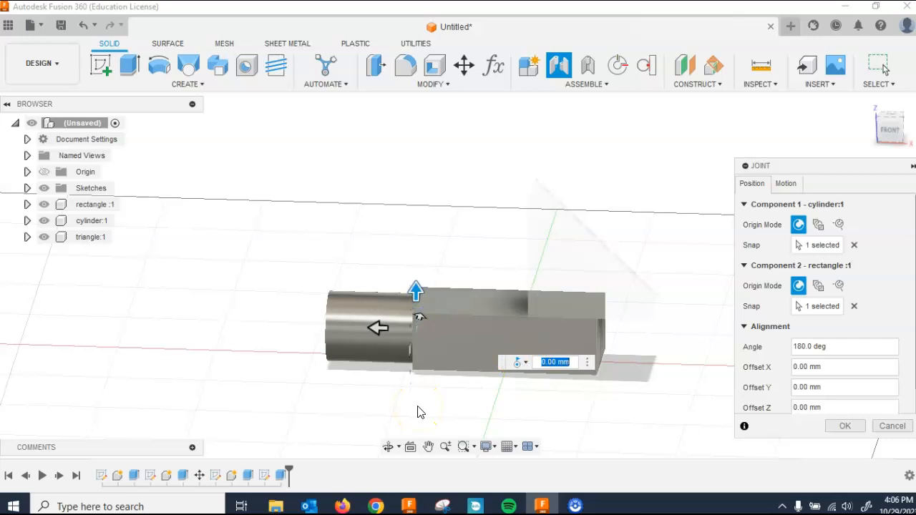
pyautogui.click(526, 362)
pyautogui.click(527, 379)
pyautogui.click(401, 347)
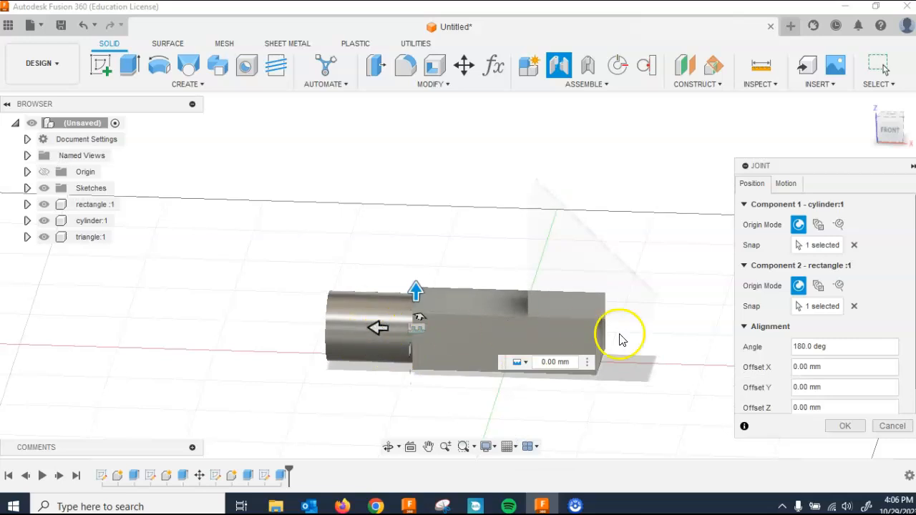
pyautogui.click(845, 426)
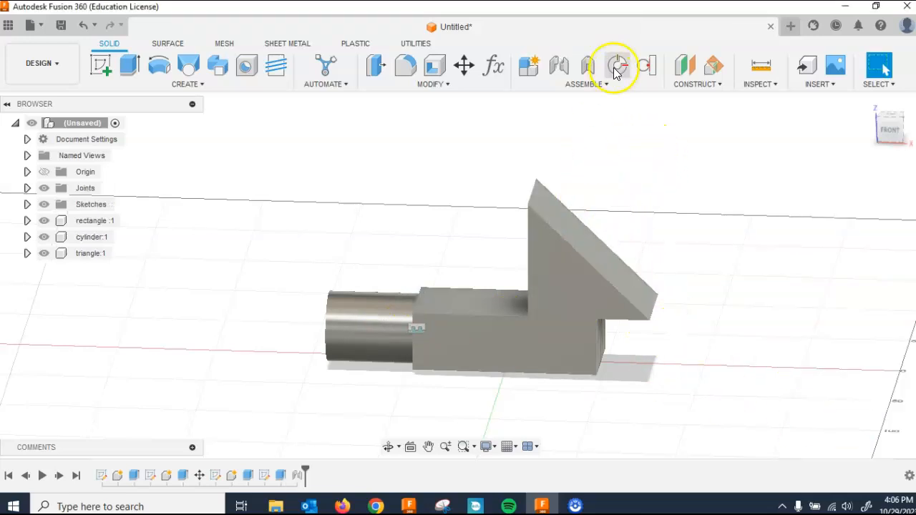
# - Begin a second joint that snaps the centre of the triangle's vertical face to the centre of the cylinder's free end face
pyautogui.keyDown('shift'); pyautogui.moveTo(702, 241); pyautogui.dragTo(680, 188, button='middle'); pyautogui.keyUp('shift')
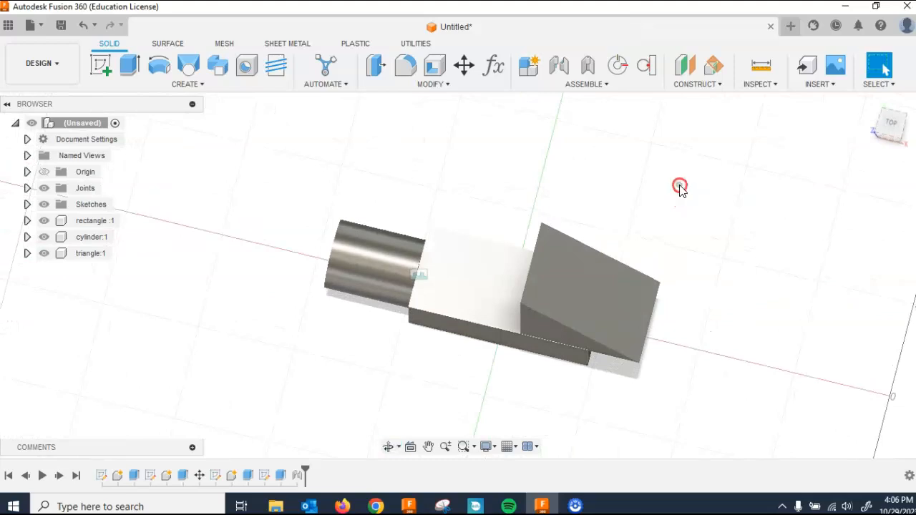
pyautogui.click(561, 65)
pyautogui.keyDown('shift'); pyautogui.moveTo(480, 198); pyautogui.dragTo(530, 162, button='middle'); pyautogui.keyUp('shift')
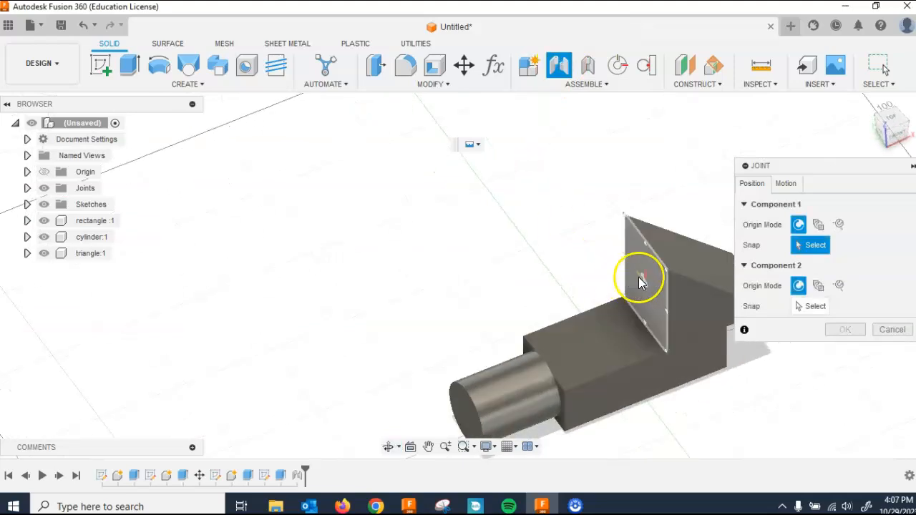
pyautogui.click(643, 281)
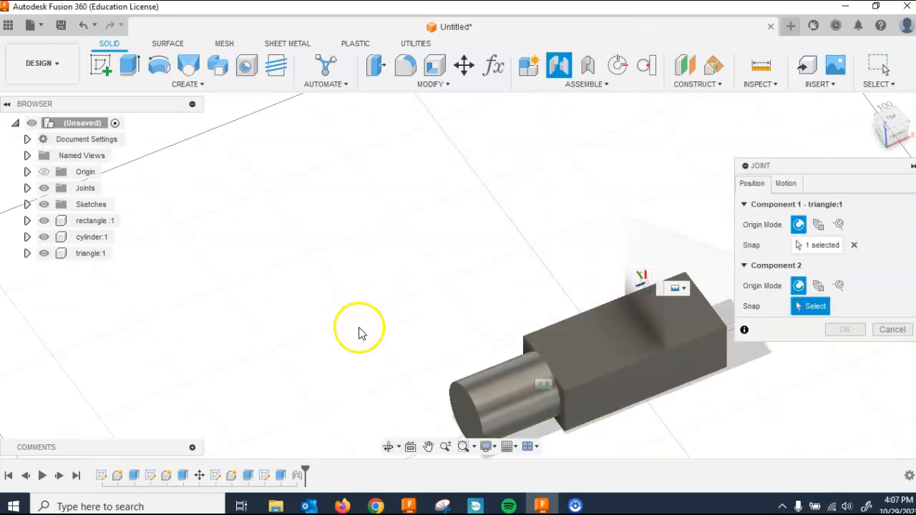
pyautogui.keyDown('shift'); pyautogui.moveTo(329, 284); pyautogui.dragTo(396, 159, button='middle'); pyautogui.keyUp('shift')
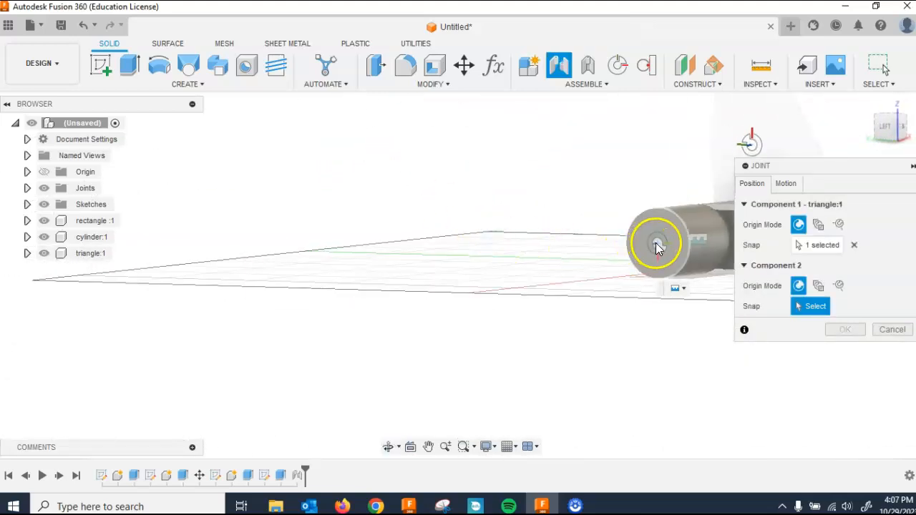
pyautogui.click(657, 246)
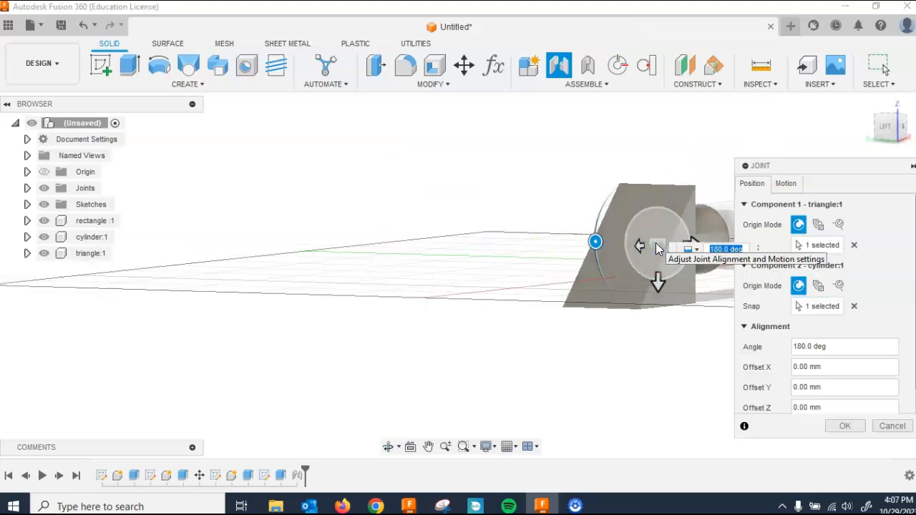
# - Try a Y offset of about -17.838 mm on the triangle joint, and return the offset to 0 mm
pyautogui.keyDown('shift'); pyautogui.moveTo(499, 199); pyautogui.dragTo(414, 229, button='middle'); pyautogui.keyUp('shift')
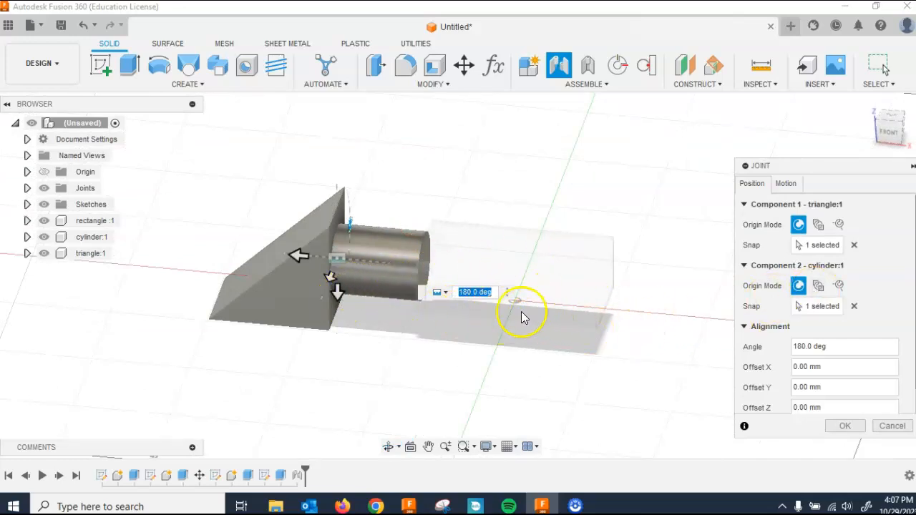
pyautogui.moveTo(330, 278)
pyautogui.mouseDown()
pyautogui.moveTo(307, 321)
pyautogui.moveTo(319, 298)
pyautogui.moveTo(254, 368)
pyautogui.moveTo(310, 319)
pyautogui.moveTo(320, 265)
pyautogui.moveTo(327, 285)
pyautogui.mouseUp()
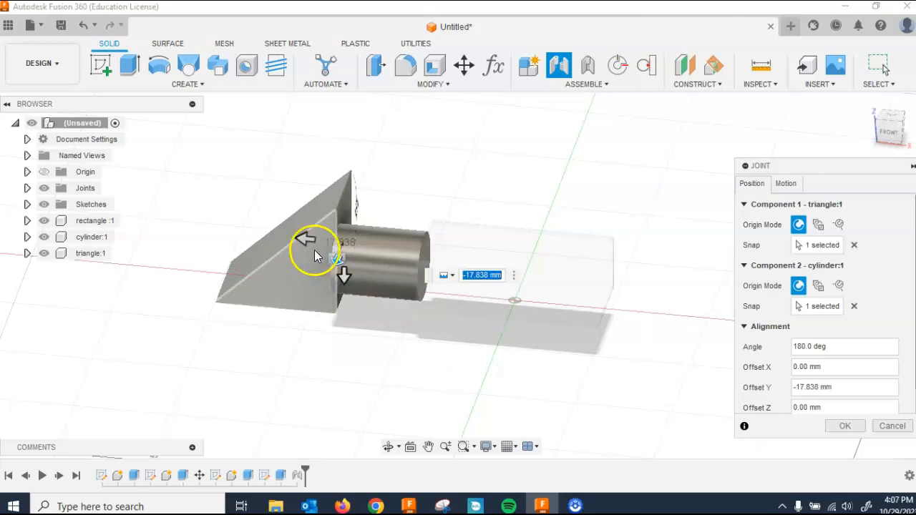
pyautogui.moveTo(337, 265); pyautogui.dragTo(324, 279)
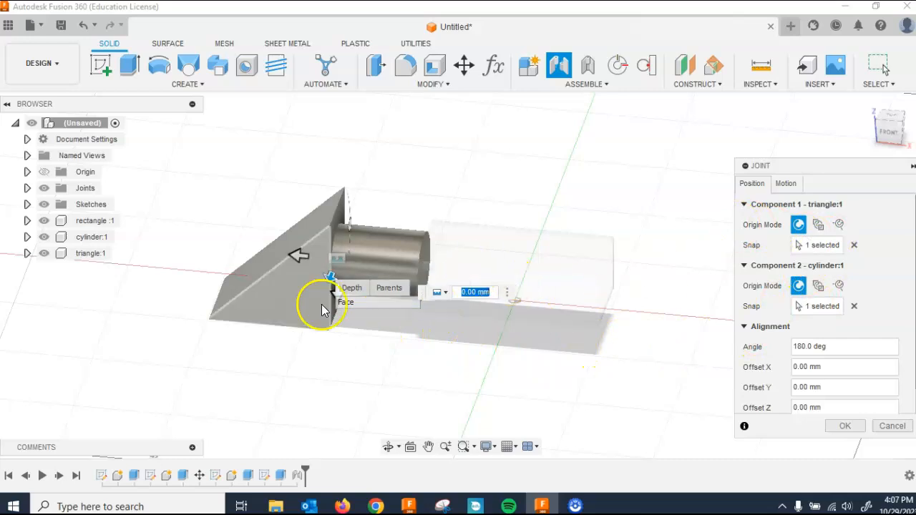
# - Set the motion type of the triangle-to-cylinder joint to Slider
pyautogui.click(438, 292)
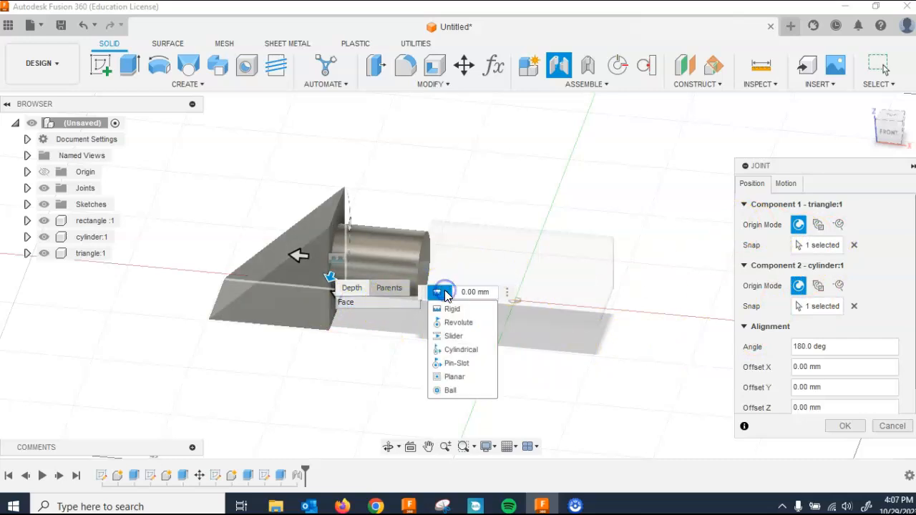
pyautogui.click(453, 336)
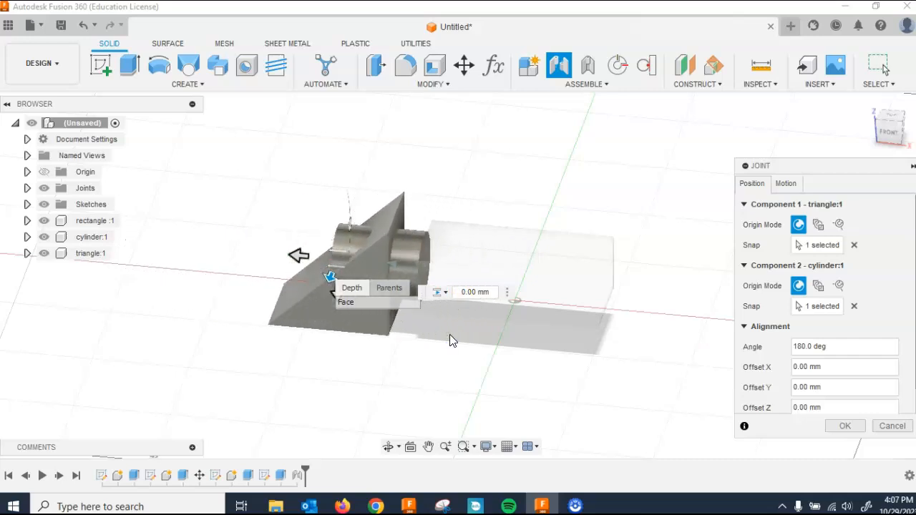
# - Try the Cylindrical, Ball and Pin-Slot motion types on the triangle-to-cylinder joint
pyautogui.click(445, 293)
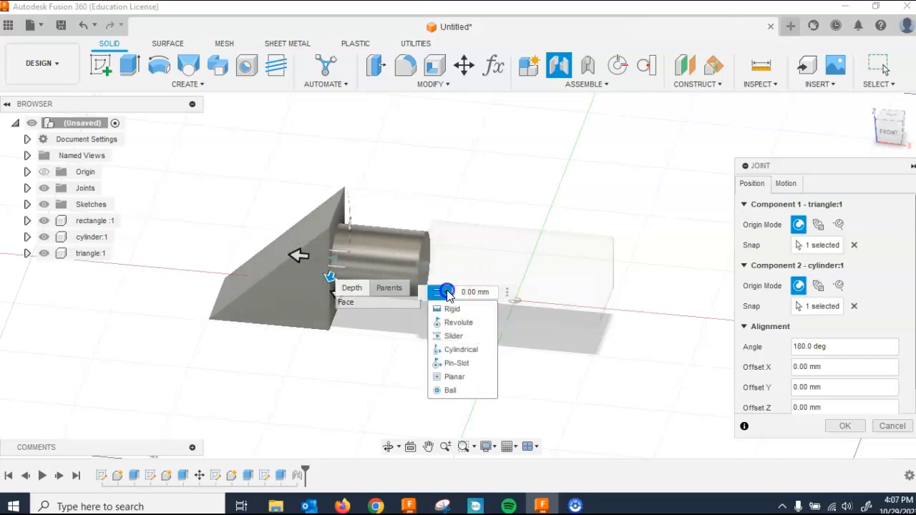
pyautogui.click(451, 349)
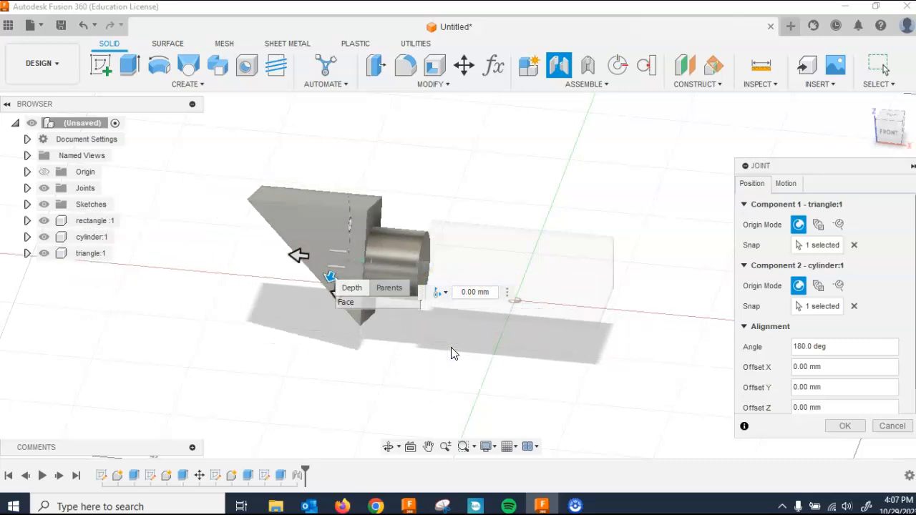
pyautogui.click(445, 293)
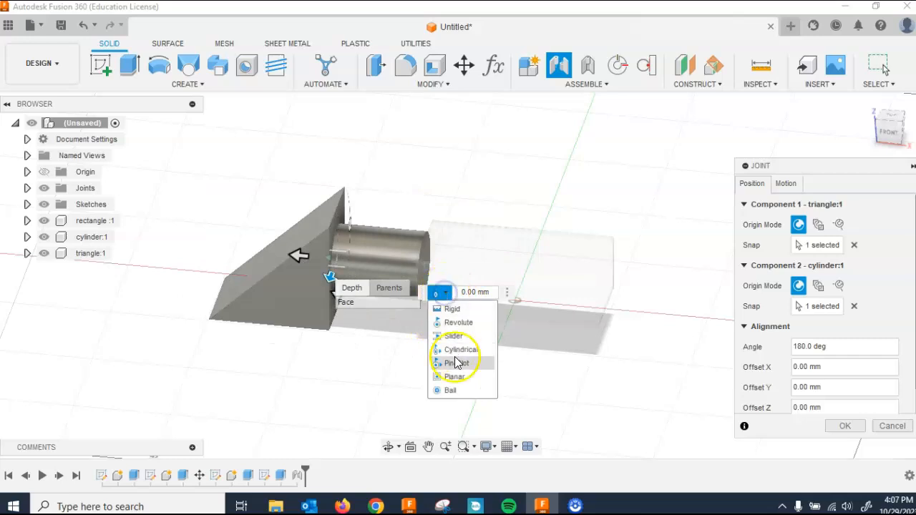
pyautogui.click(463, 390)
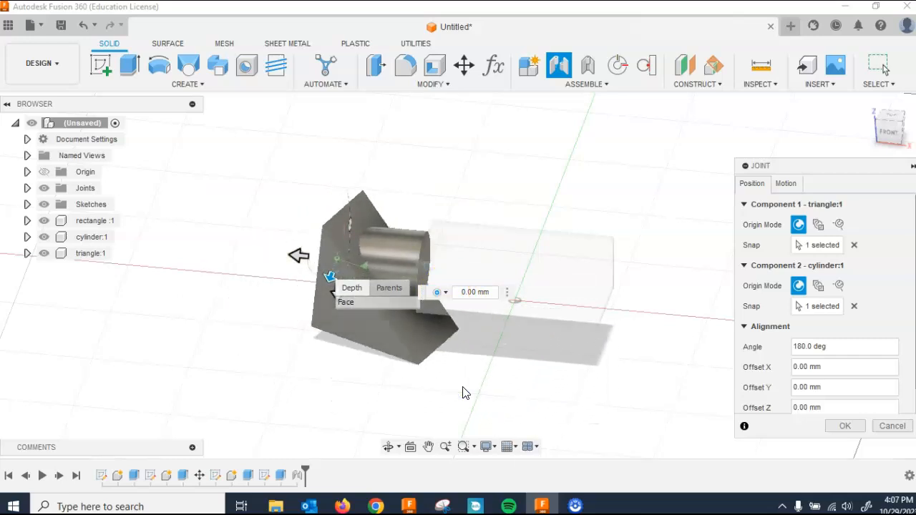
pyautogui.click(452, 374)
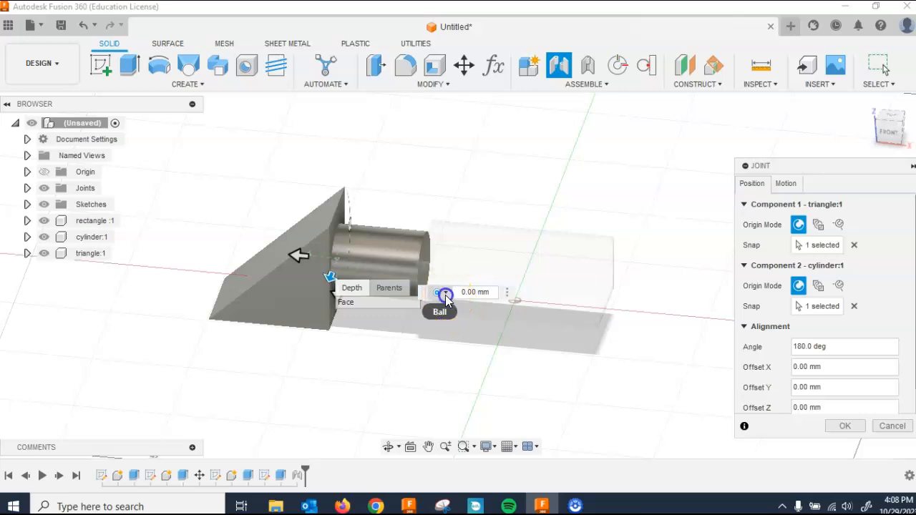
pyautogui.click(444, 293)
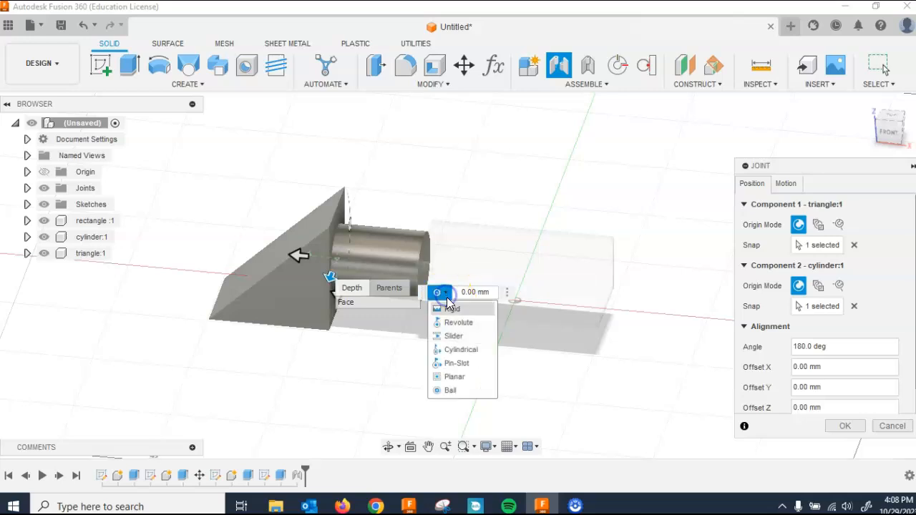
pyautogui.click(475, 365)
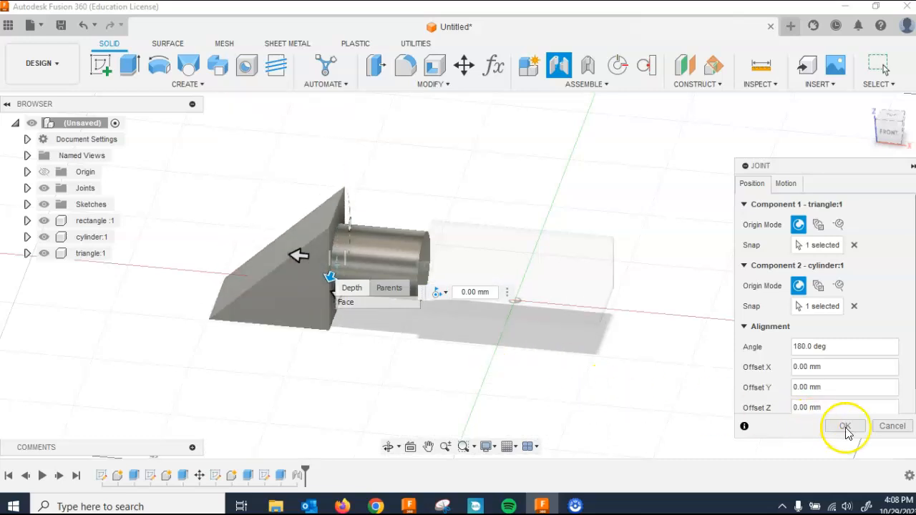
# - Set the triangle-to-cylinder joint's motion type to Rigid and create the joint
pyautogui.click(443, 294)
pyautogui.click(454, 319)
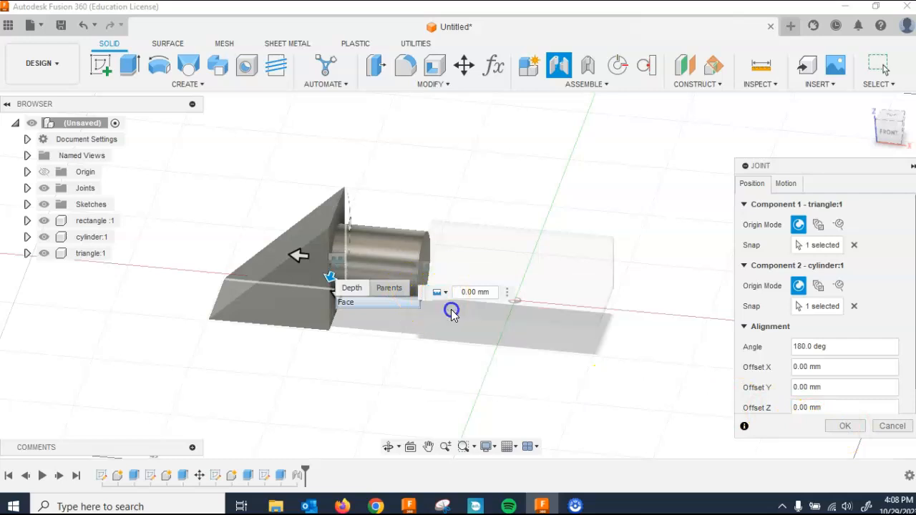
pyautogui.click(843, 426)
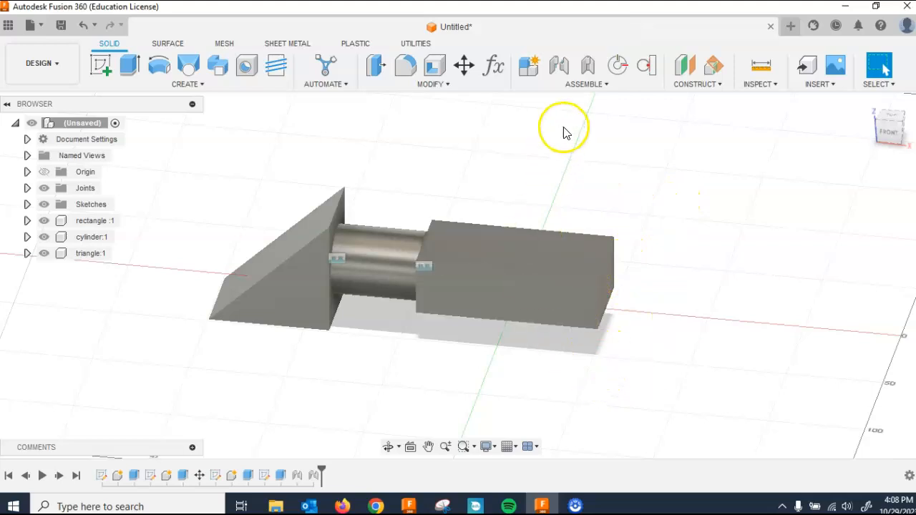
# - Create a Rigid joint from the centre of the triangle's sloped face to the centre of the rectangle's bottom face, with 0 degree angle
pyautogui.click(558, 70)
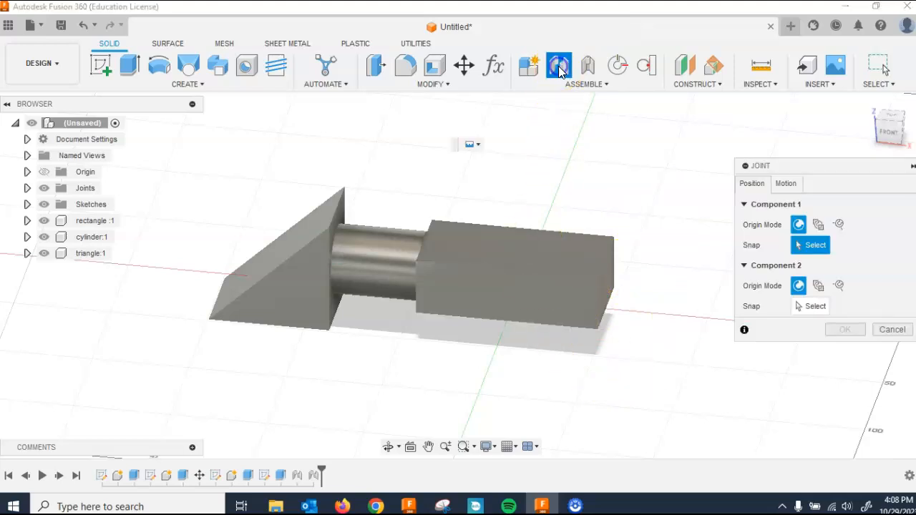
pyautogui.click(260, 269)
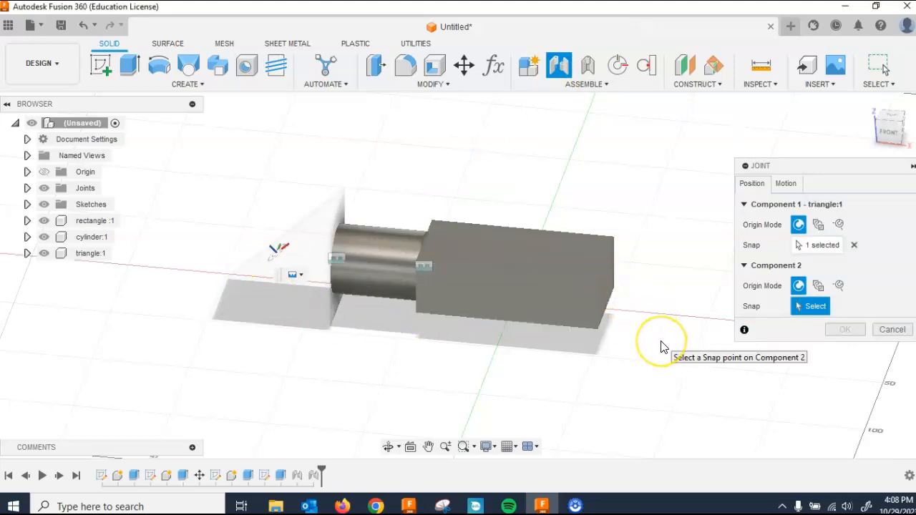
pyautogui.keyDown('shift'); pyautogui.moveTo(661, 347); pyautogui.dragTo(654, 271, button='middle'); pyautogui.keyUp('shift')
pyautogui.click(506, 203)
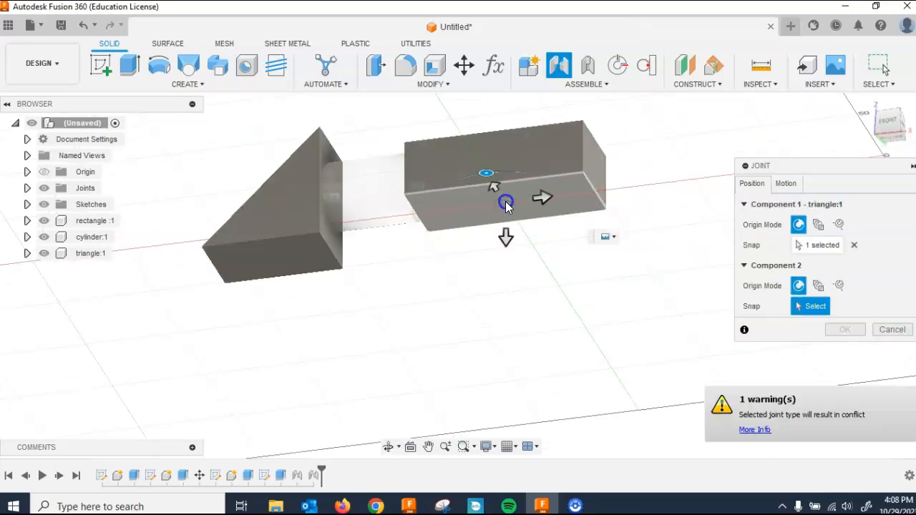
pyautogui.click(522, 235)
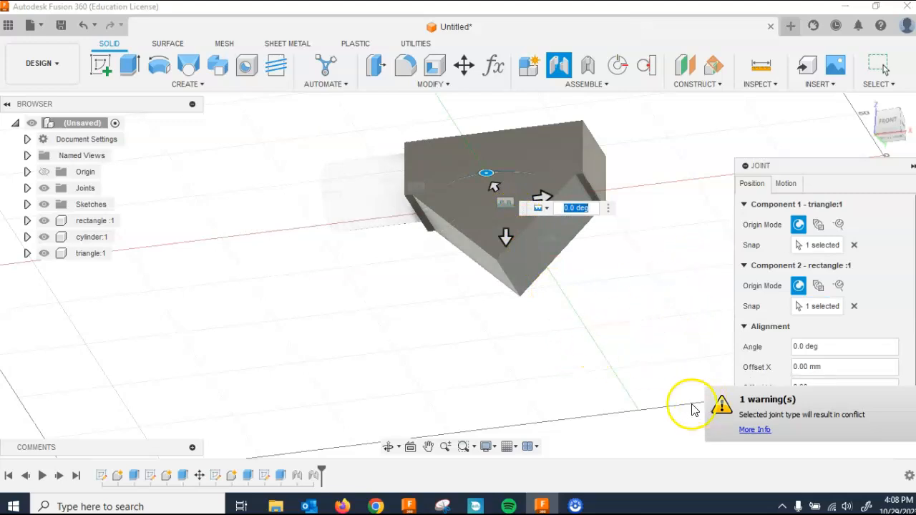
pyautogui.keyDown('shift'); pyautogui.moveTo(618, 315); pyautogui.dragTo(618, 364, button='middle'); pyautogui.keyUp('shift')
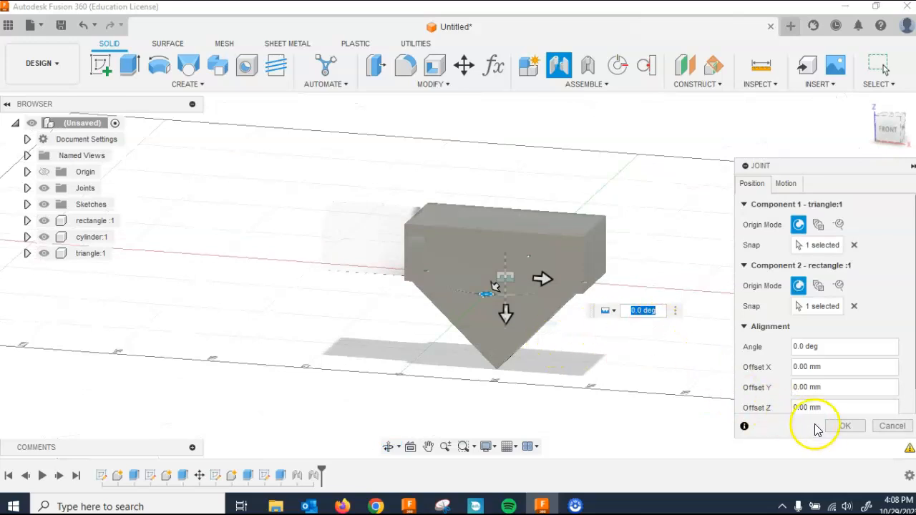
pyautogui.click(841, 426)
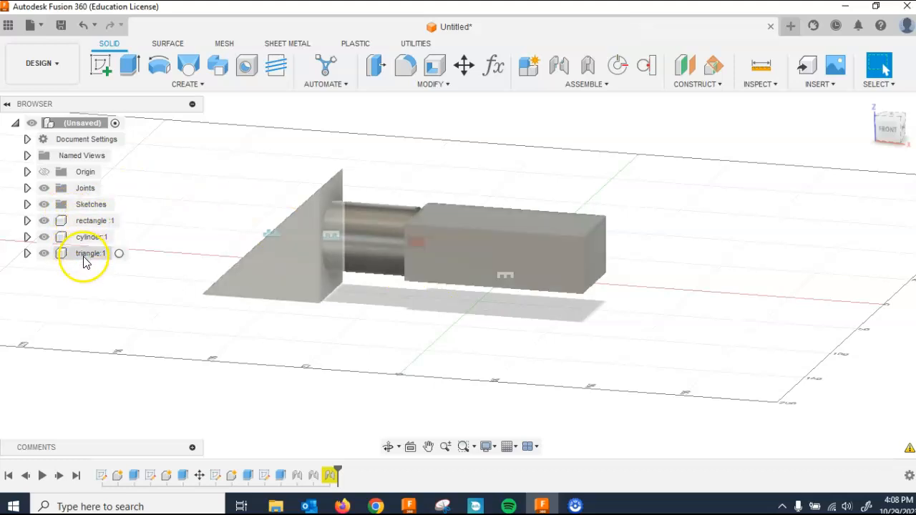
# - Delete the triangle-to-rectangle joint and the triangle-to-cylinder joint, keeping only the cylinder-to-rectangle joint
pyautogui.rightClick(334, 476)
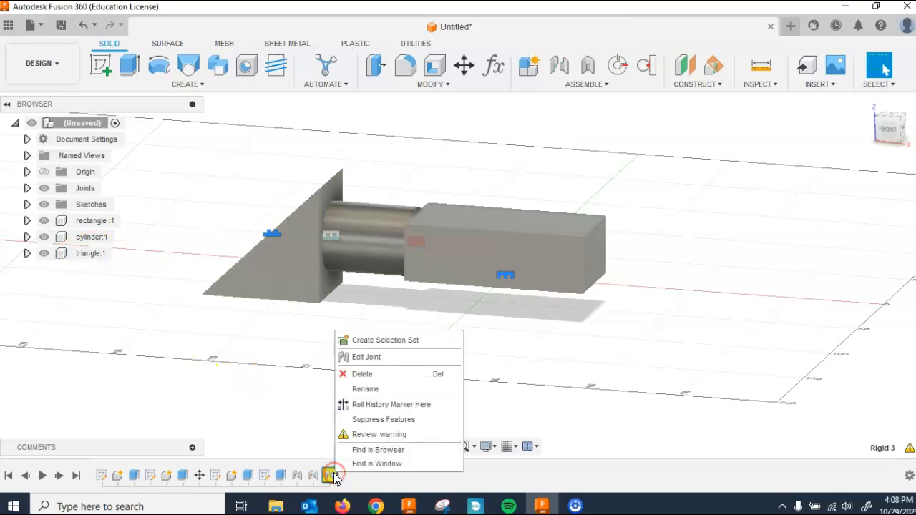
pyautogui.click(380, 379)
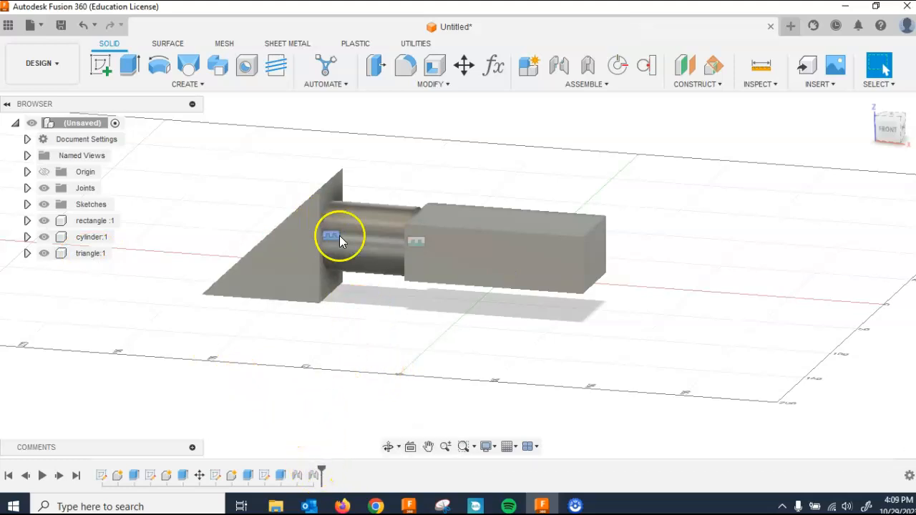
pyautogui.rightClick(313, 478)
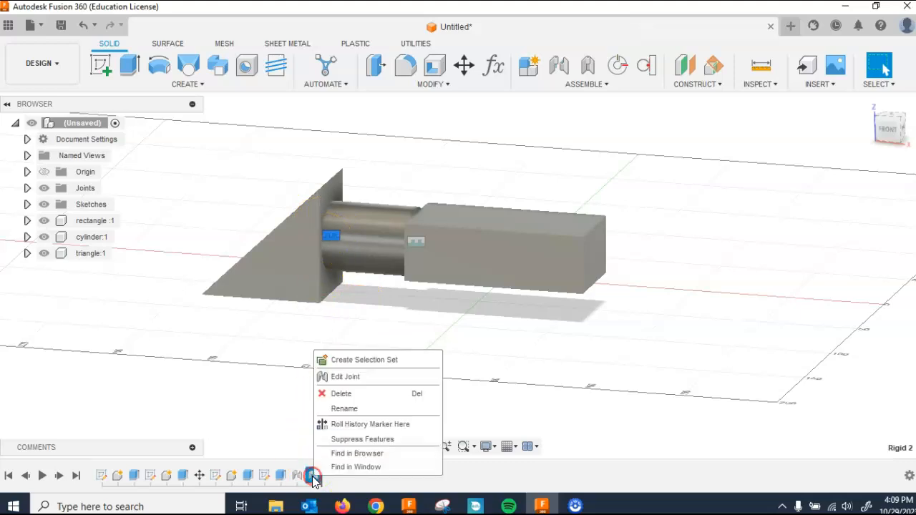
pyautogui.click(348, 394)
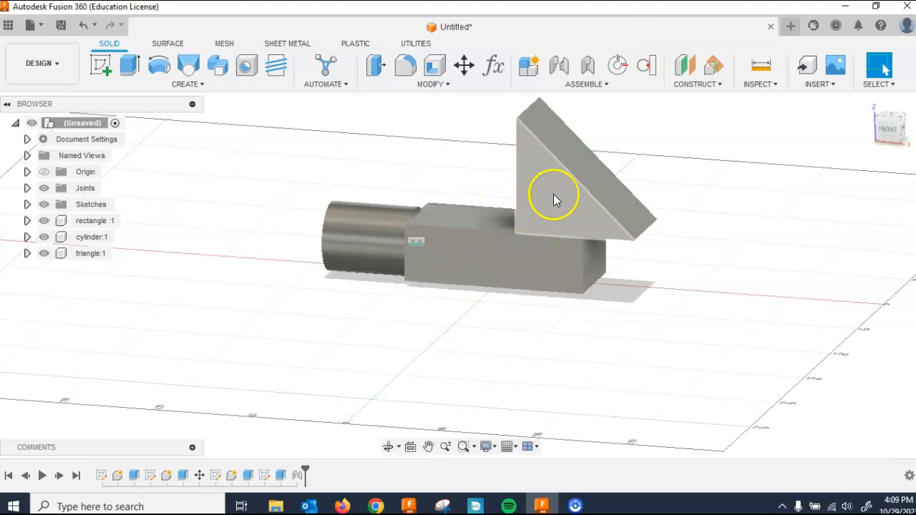
# - Begin a new joint that snaps the centre of the triangle's sloped face to the centre of the rectangle's bottom face
pyautogui.click(562, 68)
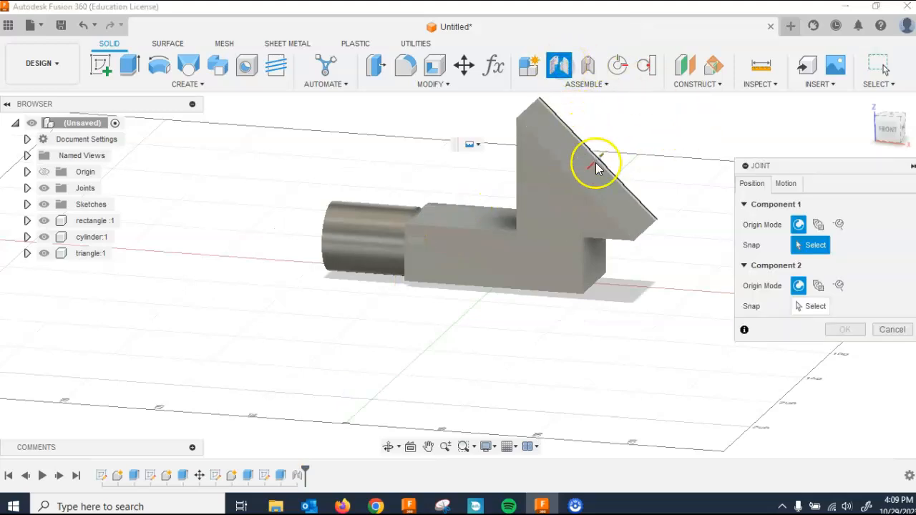
pyautogui.click(591, 178)
pyautogui.keyDown('shift'); pyautogui.moveTo(558, 357); pyautogui.dragTo(559, 265, button='middle'); pyautogui.keyUp('shift')
pyautogui.click(508, 132)
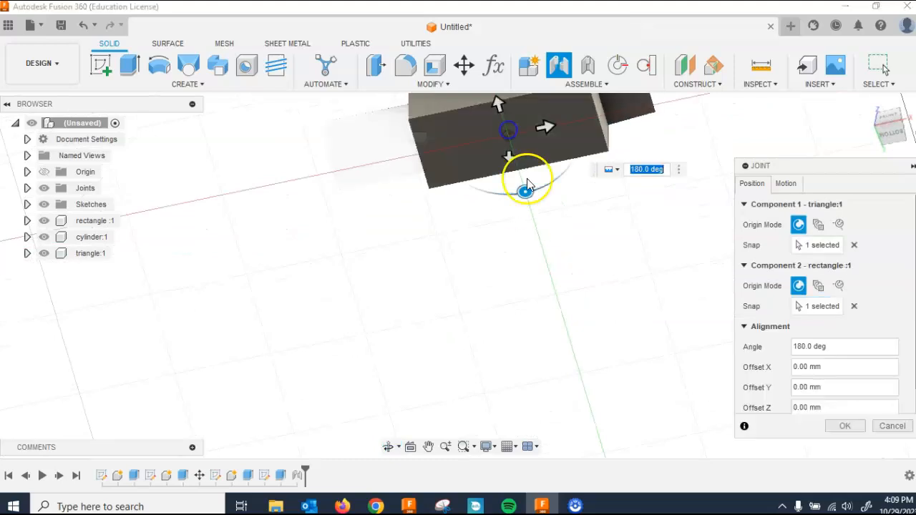
pyautogui.keyDown('shift'); pyautogui.moveTo(652, 155); pyautogui.dragTo(661, 215, button='middle'); pyautogui.keyUp('shift')
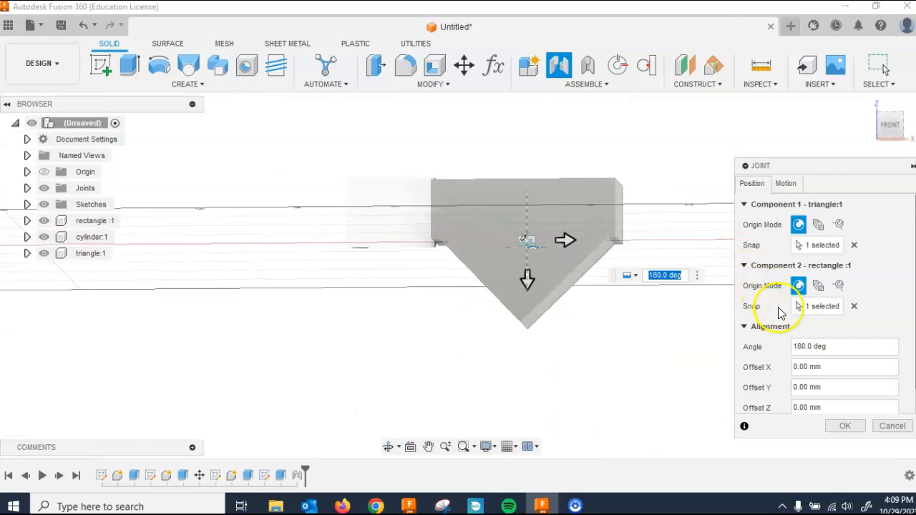
# - Set the triangle-to-rectangle joint's motion to Revolute about the Z axis without motion limits, and create it
pyautogui.click(786, 184)
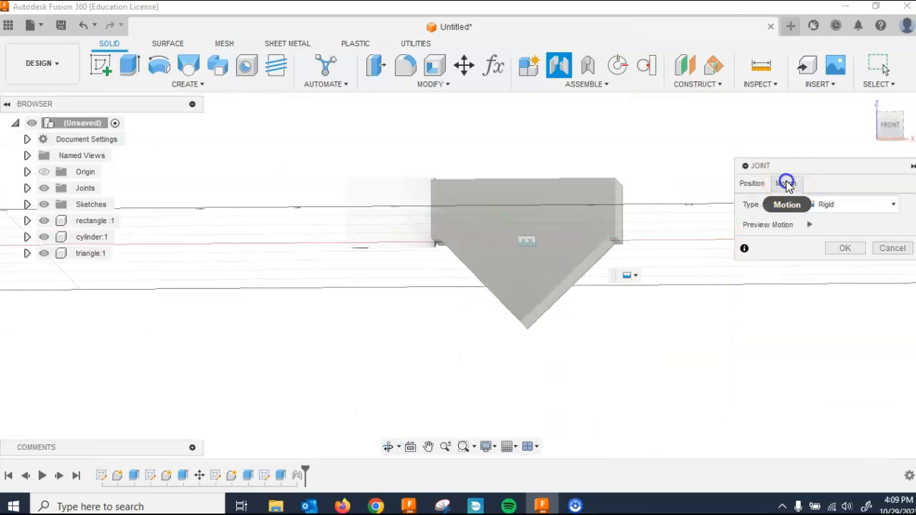
pyautogui.click(844, 205)
pyautogui.click(842, 240)
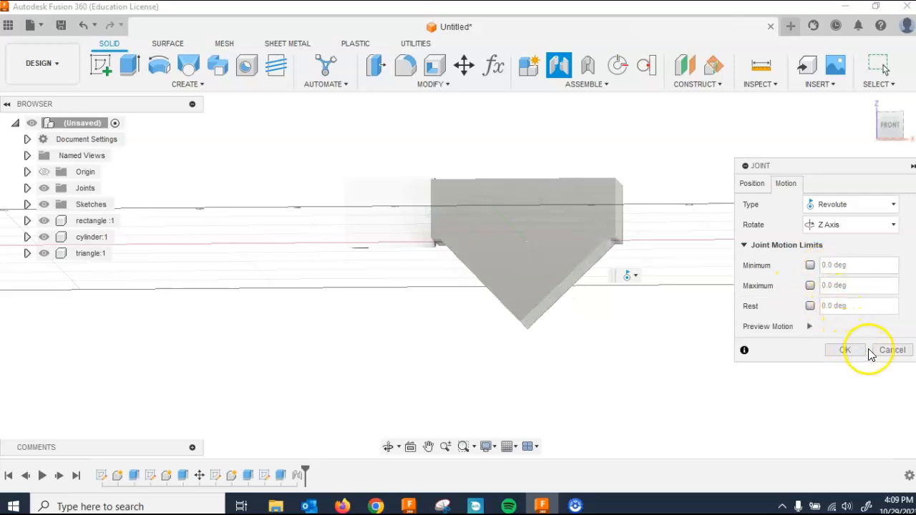
pyautogui.click(845, 350)
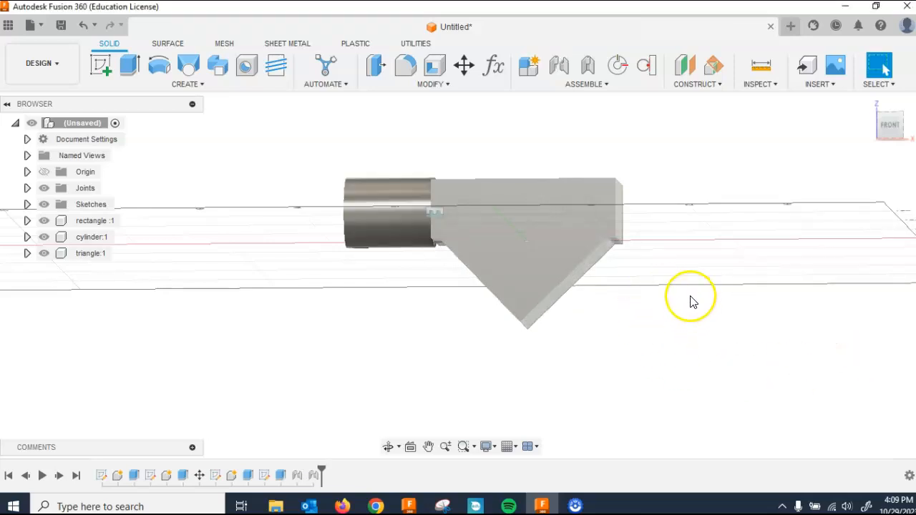